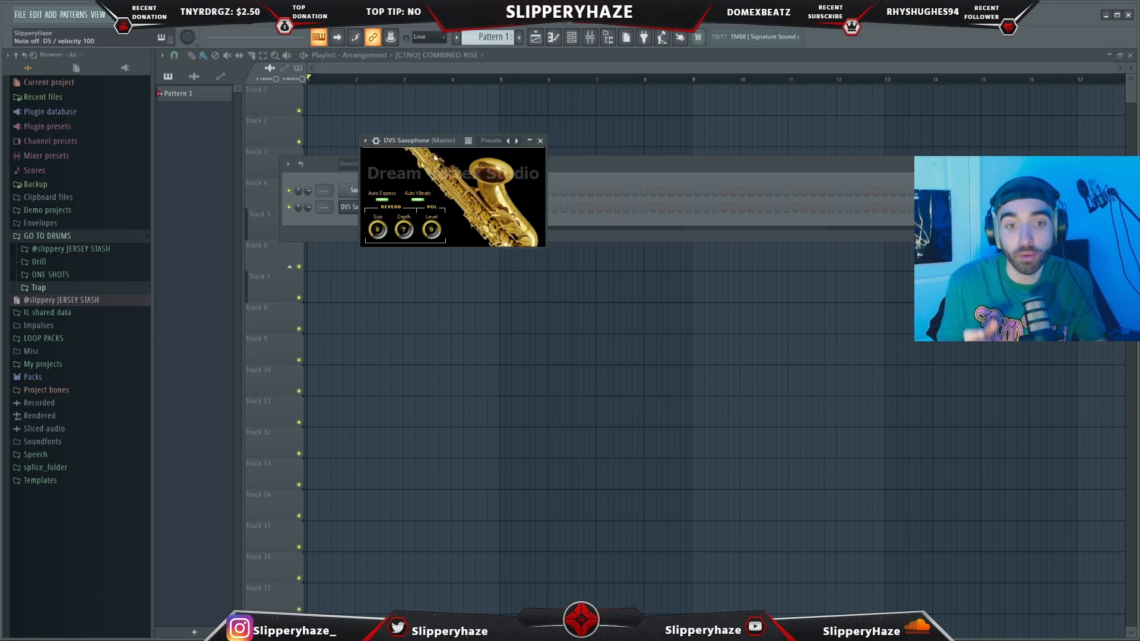
# Move the DVS Saxophone plugin window clear of the channel names in the channel rack
pyautogui.moveTo(433, 150); pyautogui.dragTo(539, 169)
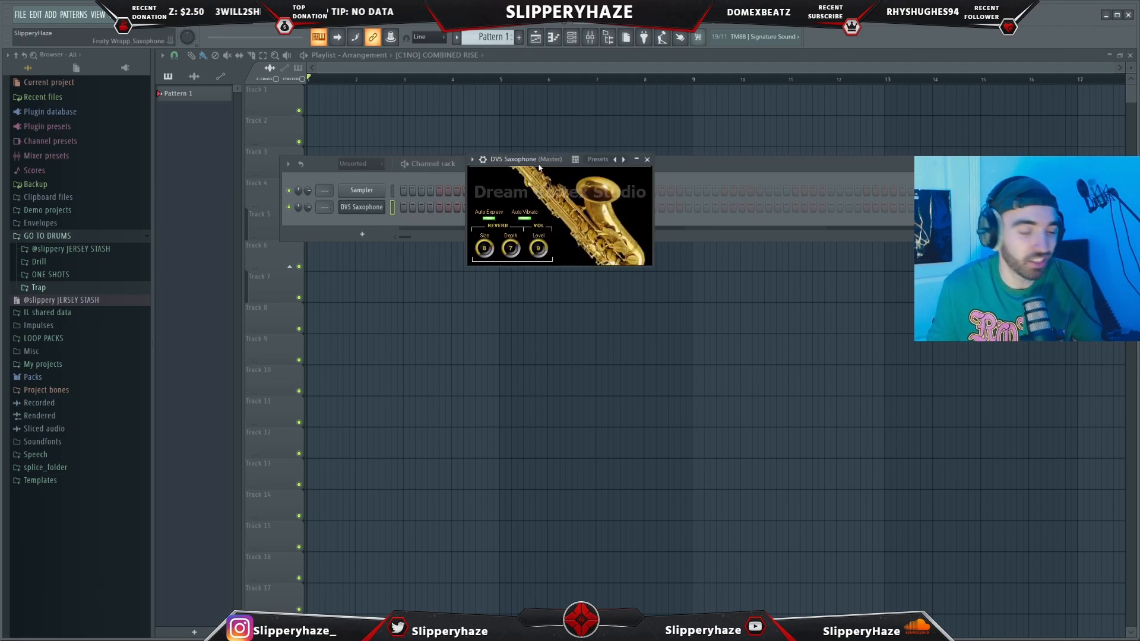
pyautogui.moveTo(485, 247); pyautogui.dragTo(538, 254)
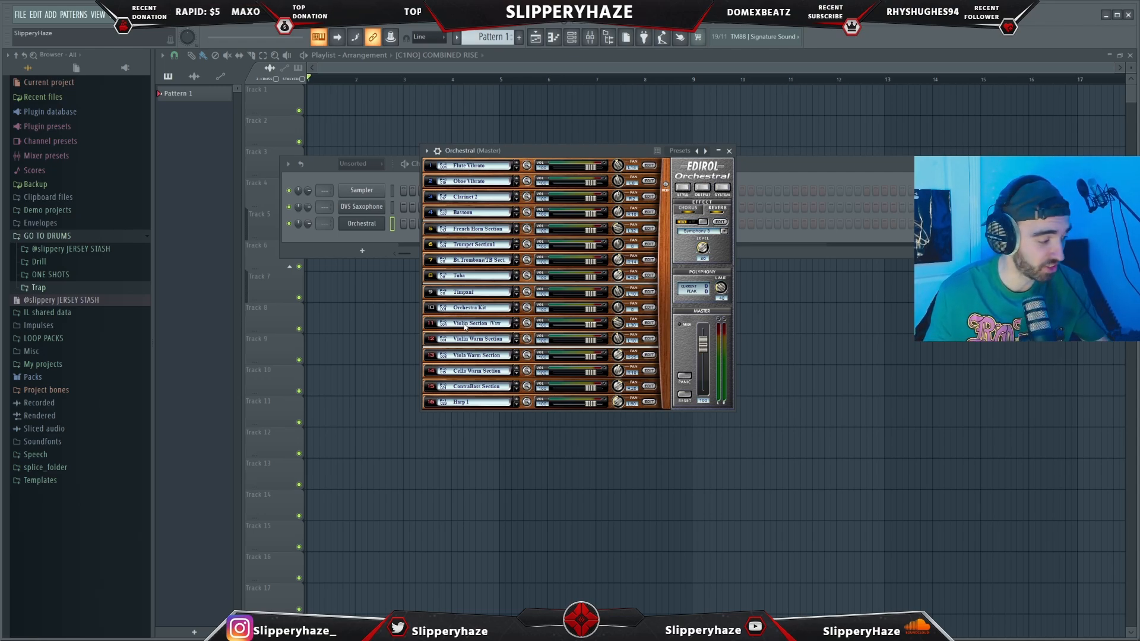
# Browse the patch categories available for part 1 in Edirol Orchestral, including String Sections and Key&Percussion
pyautogui.click(472, 168)
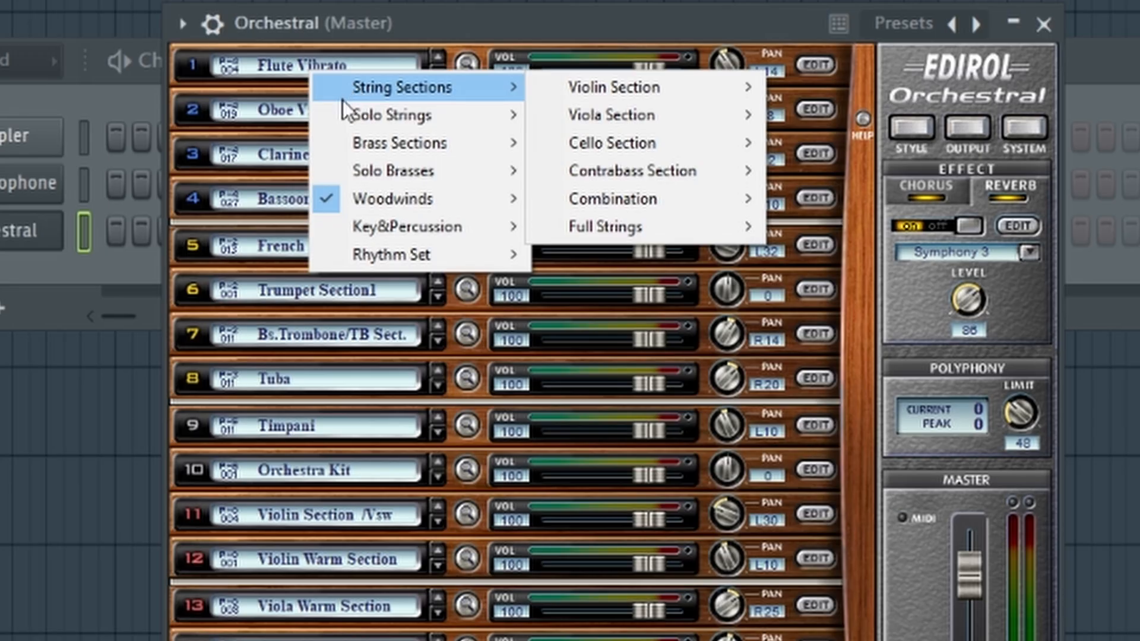
pyautogui.moveTo(489, 194)
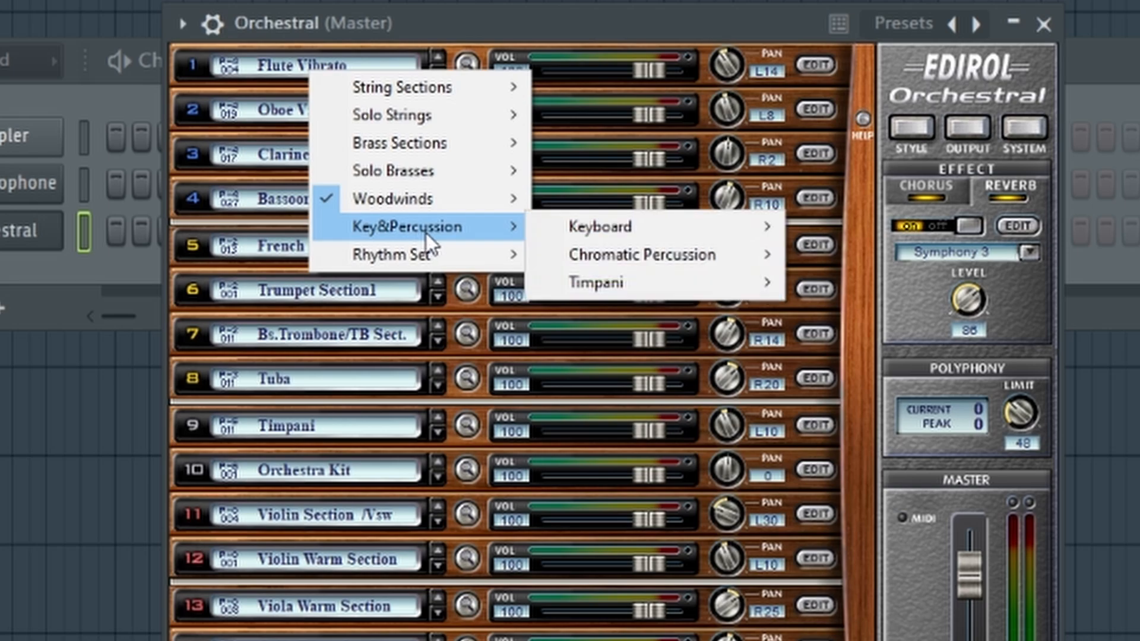
pyautogui.moveTo(427, 253)
pyautogui.click(623, 504)
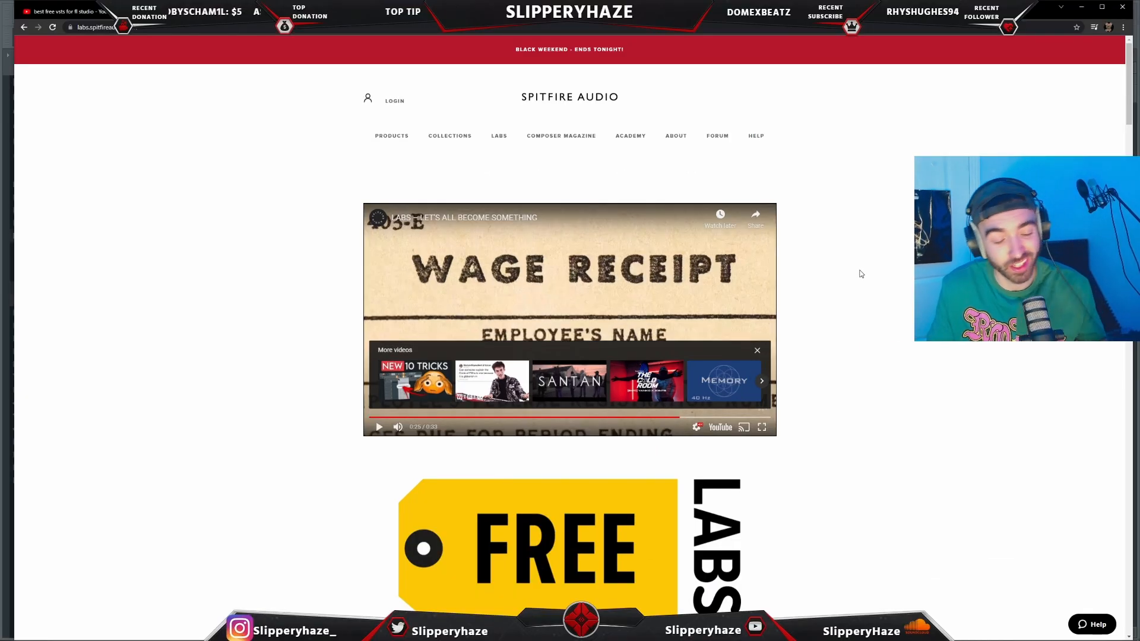
# Preview the Electric Guitars, Strings, LA Atmos and Choir instruments on the Spitfire Audio LABS page
pyautogui.scroll(-5, 867, 282)
pyautogui.scroll(-10, 874, 310)
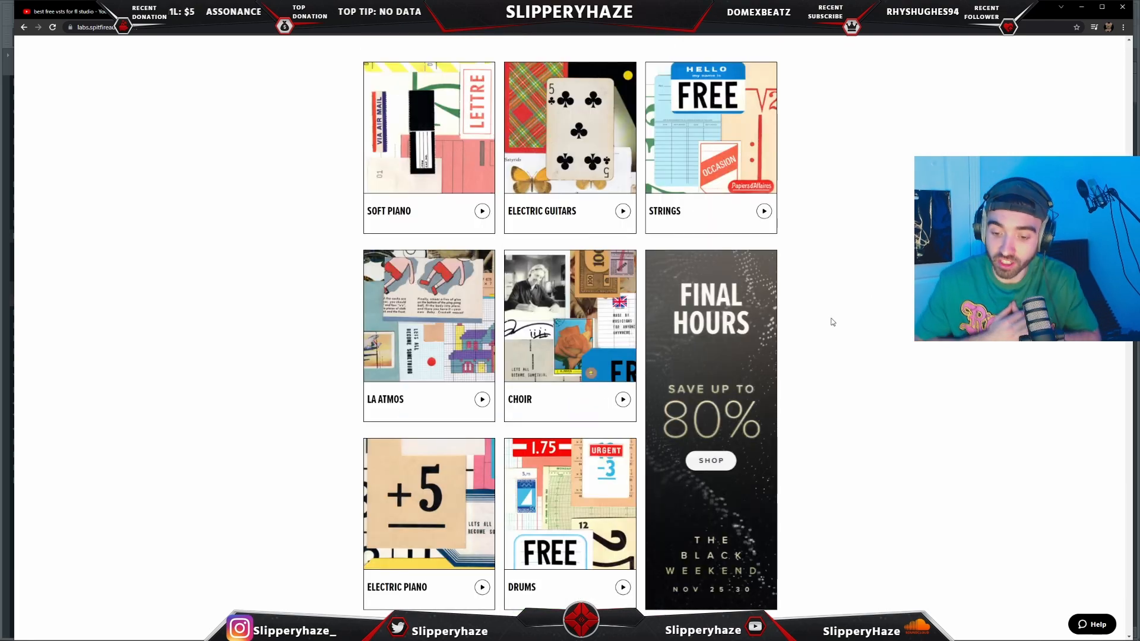
pyautogui.click(622, 212)
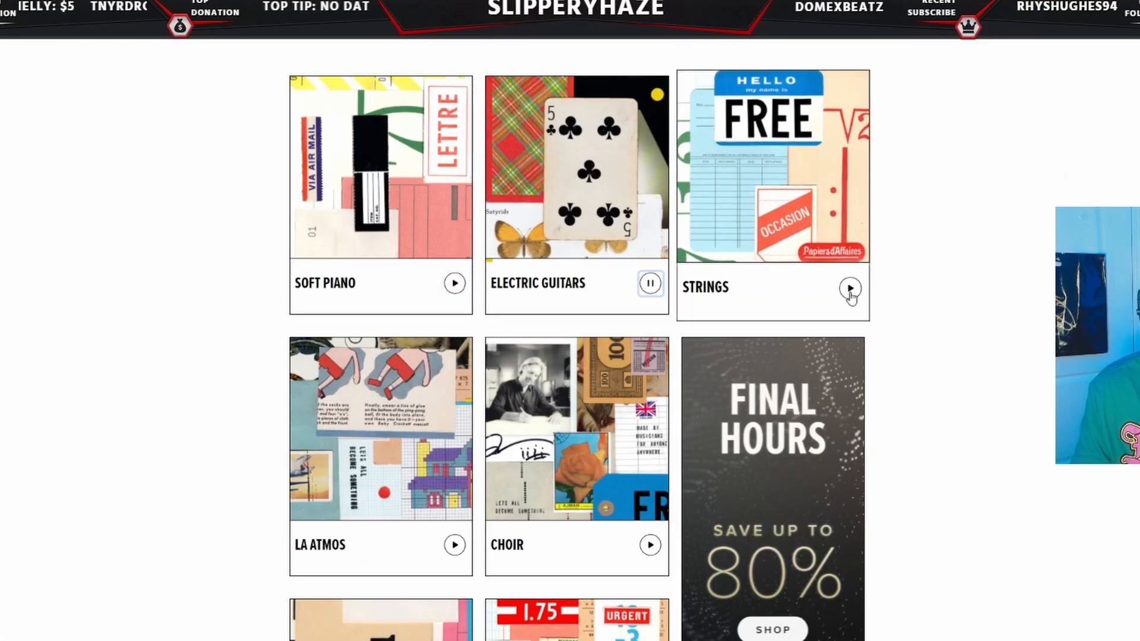
pyautogui.click(851, 290)
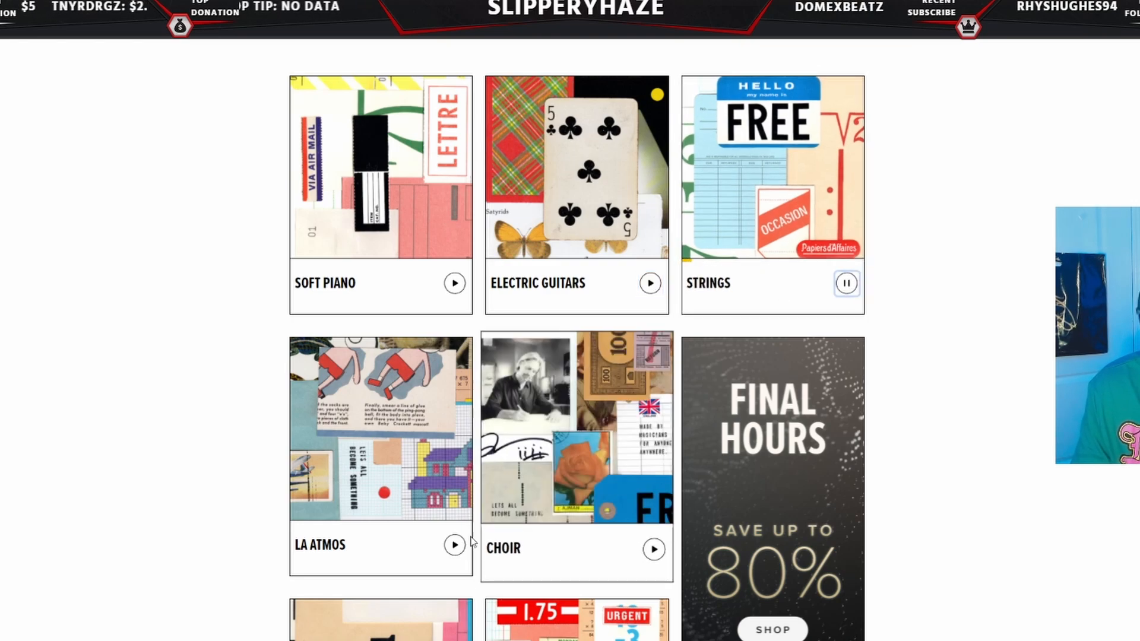
pyautogui.click(458, 552)
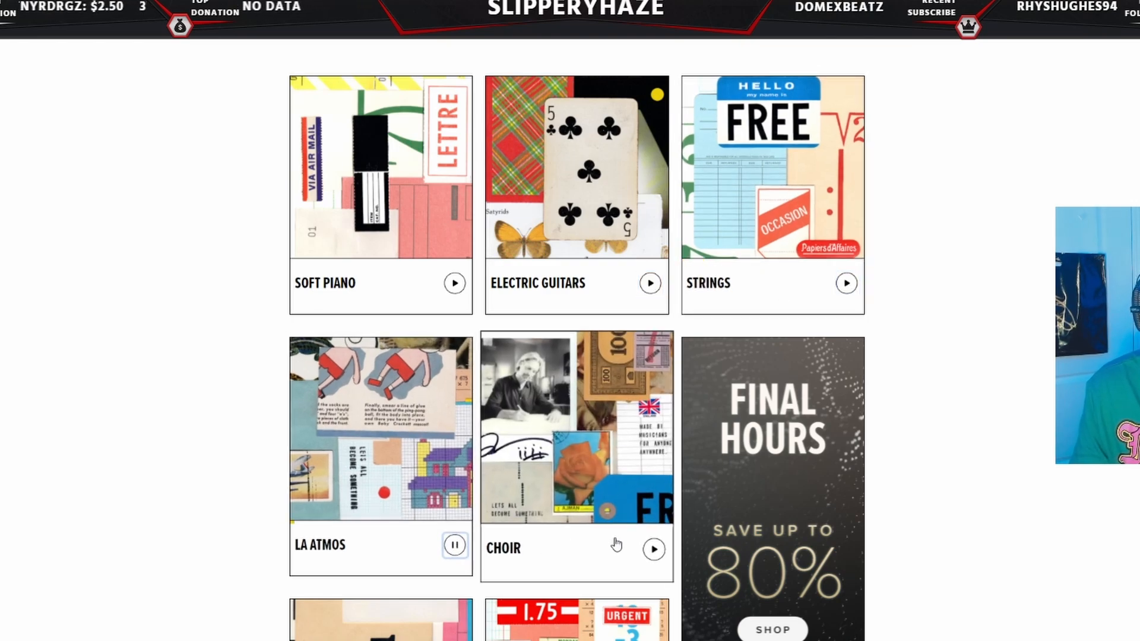
pyautogui.click(459, 552)
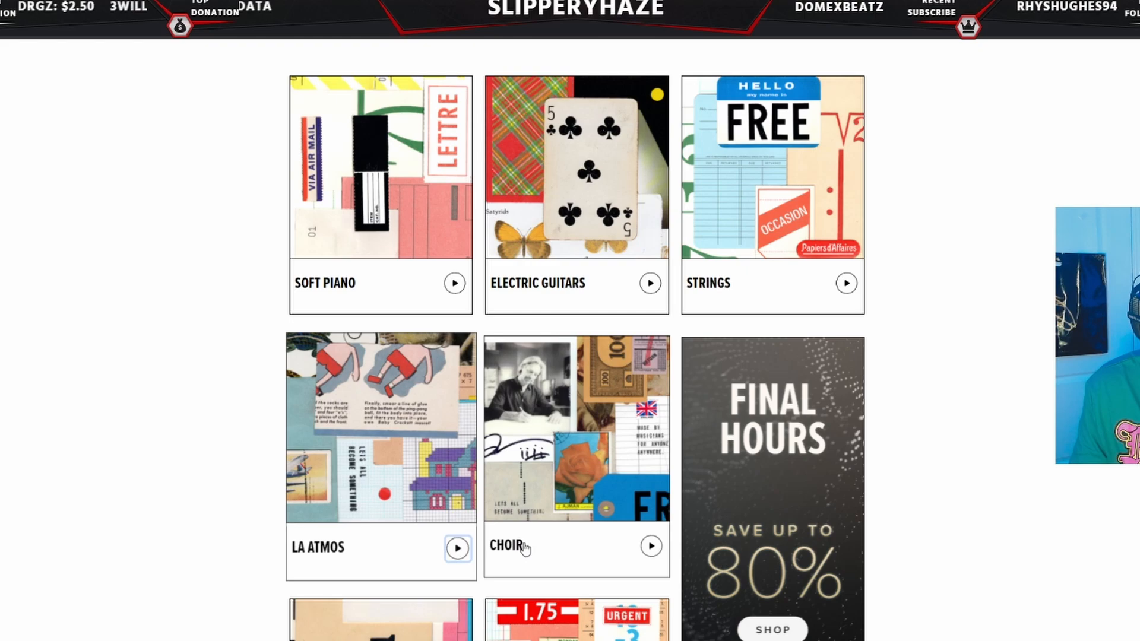
pyautogui.click(654, 552)
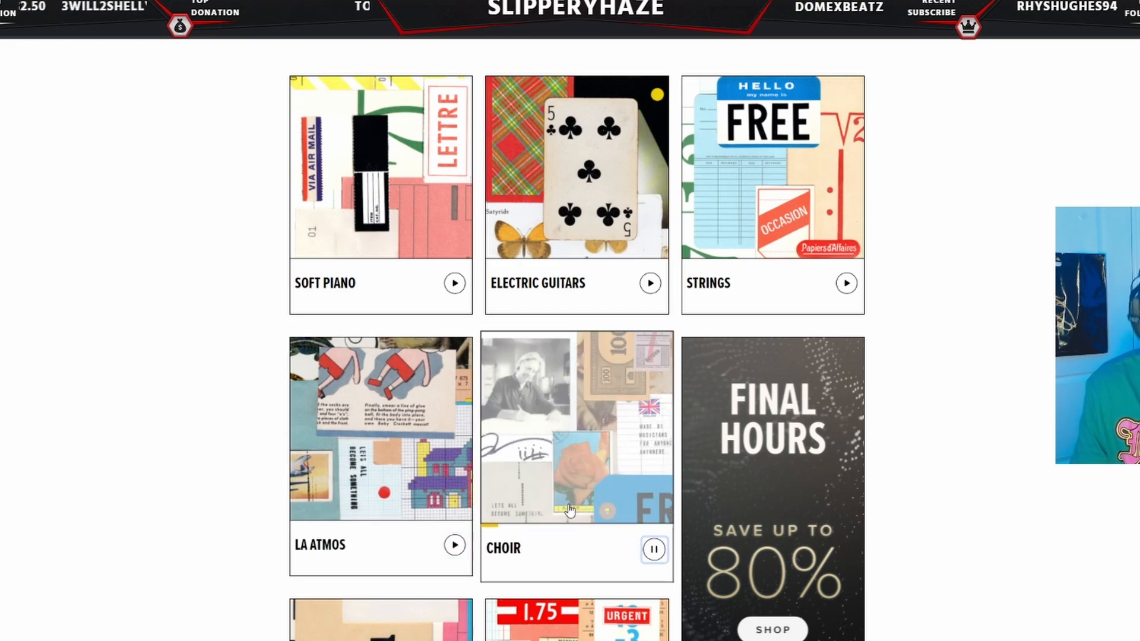
# Preview the Synth Pads instrument and look through the rest of the LABS catalogue
pyautogui.scroll(-1, 570, 510)
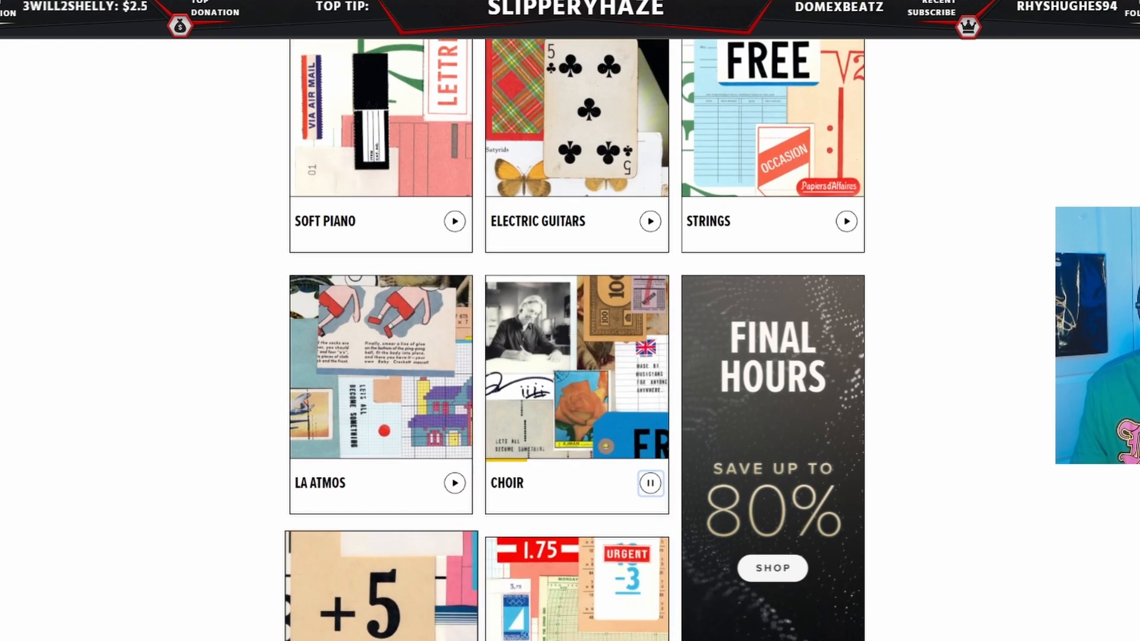
pyautogui.scroll(-3, 645, 576)
pyautogui.click(650, 561)
pyautogui.scroll(-3, 601, 570)
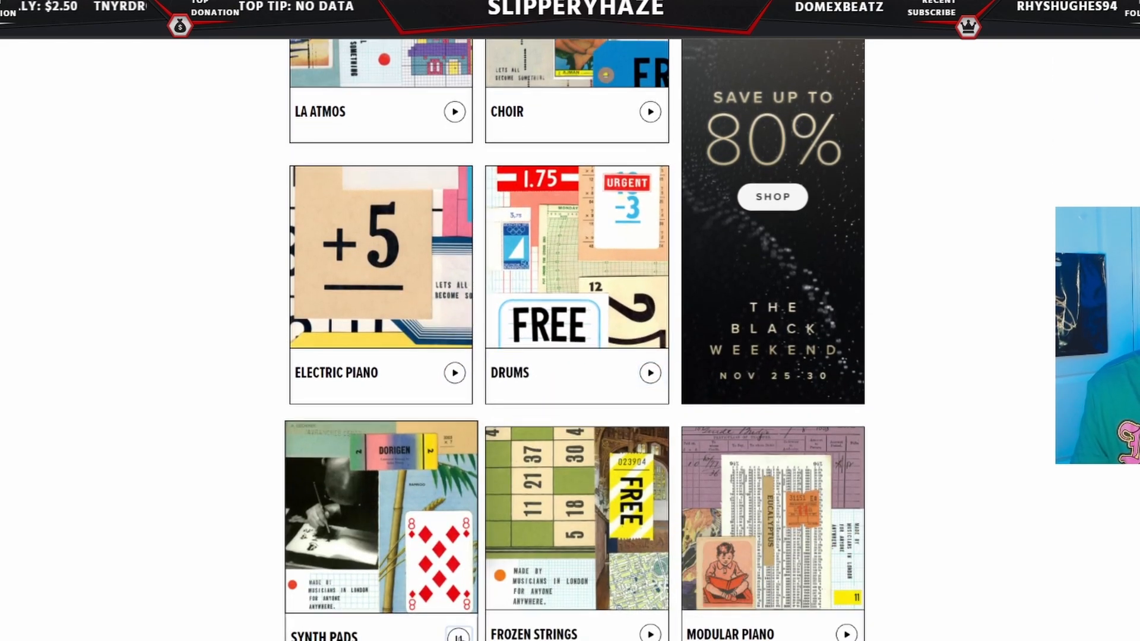
pyautogui.click(458, 635)
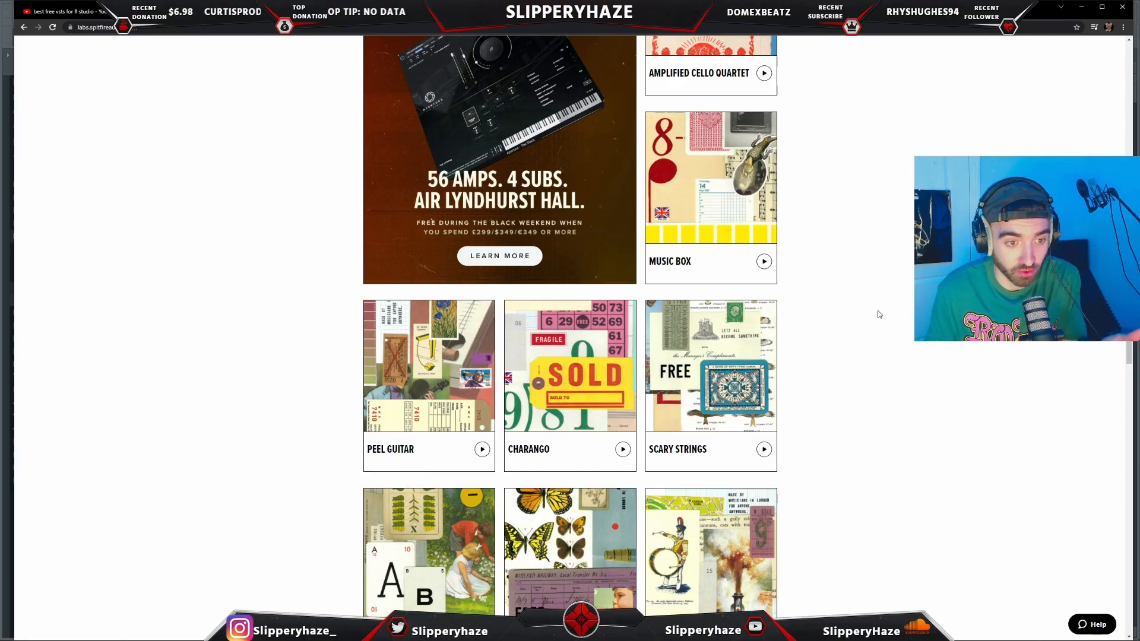
pyautogui.scroll(-6, 876, 317)
pyautogui.scroll(-6, 872, 318)
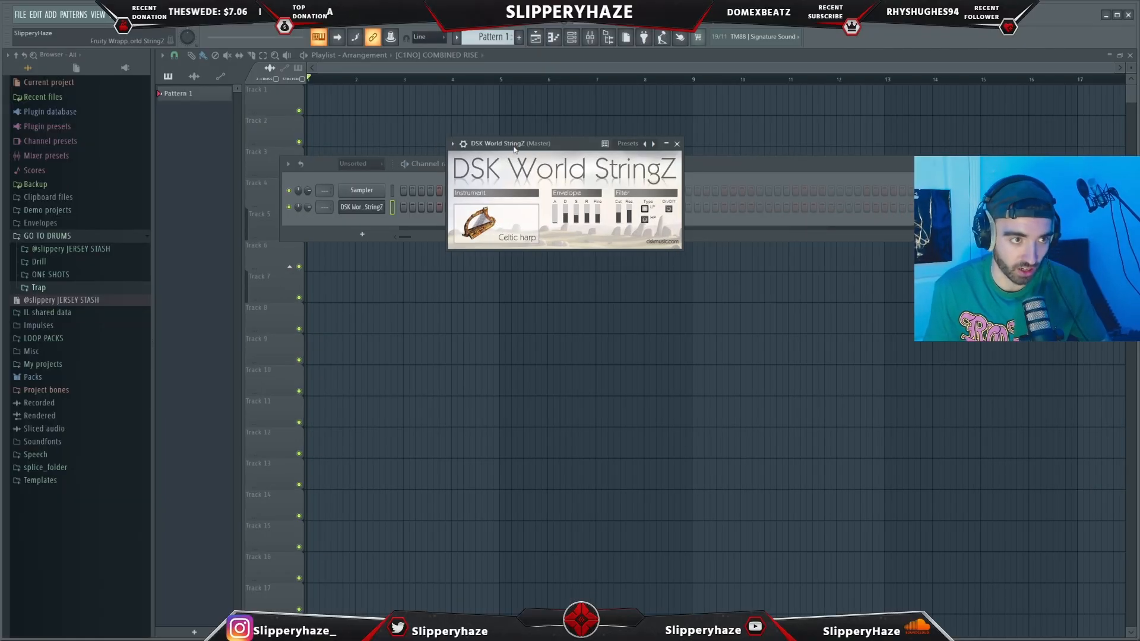
# Move the DSK World StringZ window below the channel rack and play a test note on the Celtic harp
pyautogui.moveTo(514, 149); pyautogui.dragTo(490, 284)
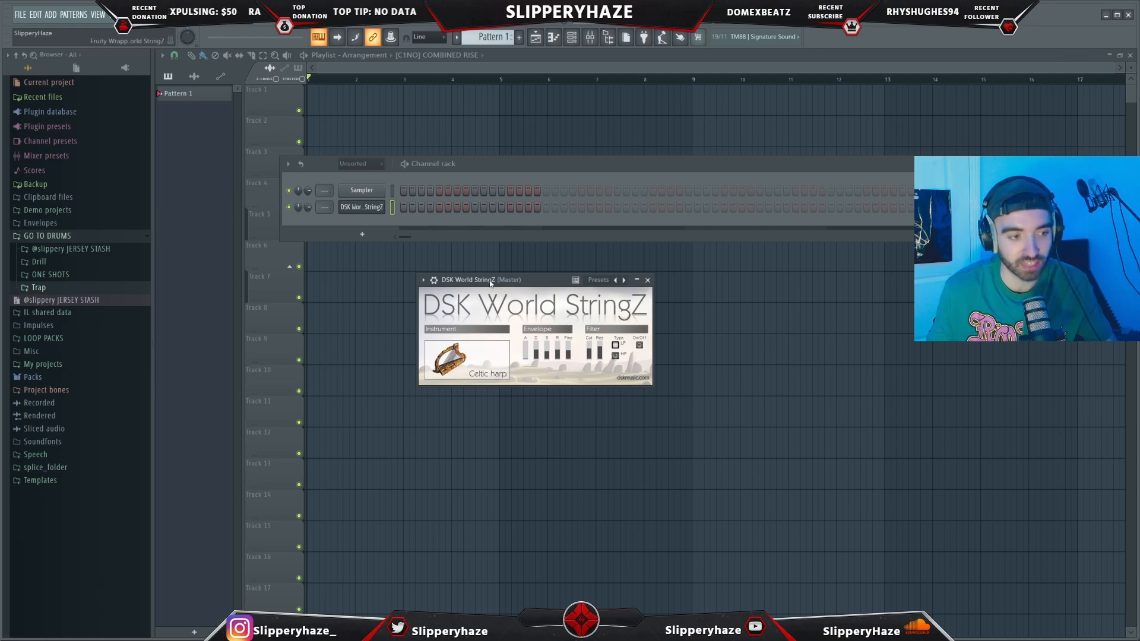
pyautogui.press('b')
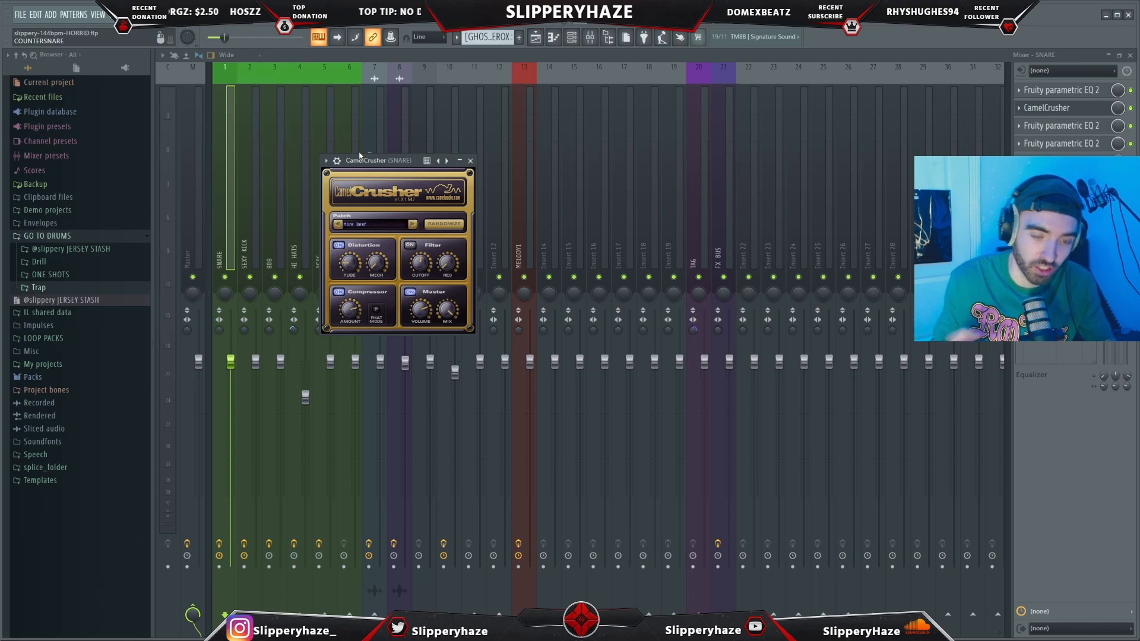
# Try the Fuzz Filter patch in CamelCrusher on the SNARE track, return to the previous patch and close the plugin
pyautogui.moveTo(360, 156); pyautogui.dragTo(356, 130)
pyautogui.click(410, 199)
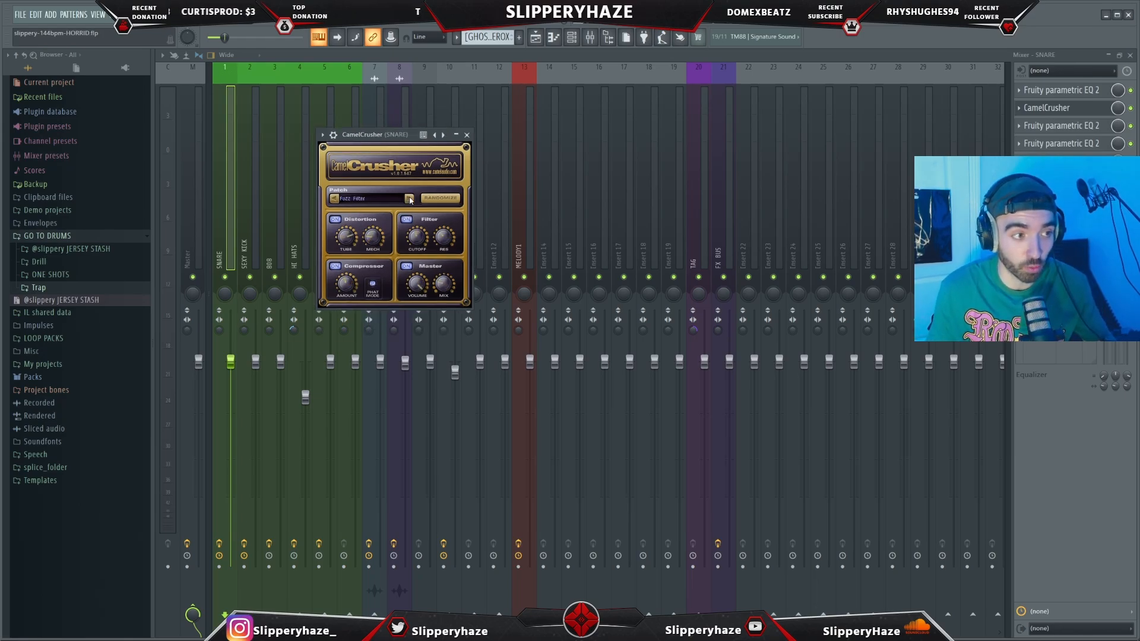
pyautogui.click(334, 199)
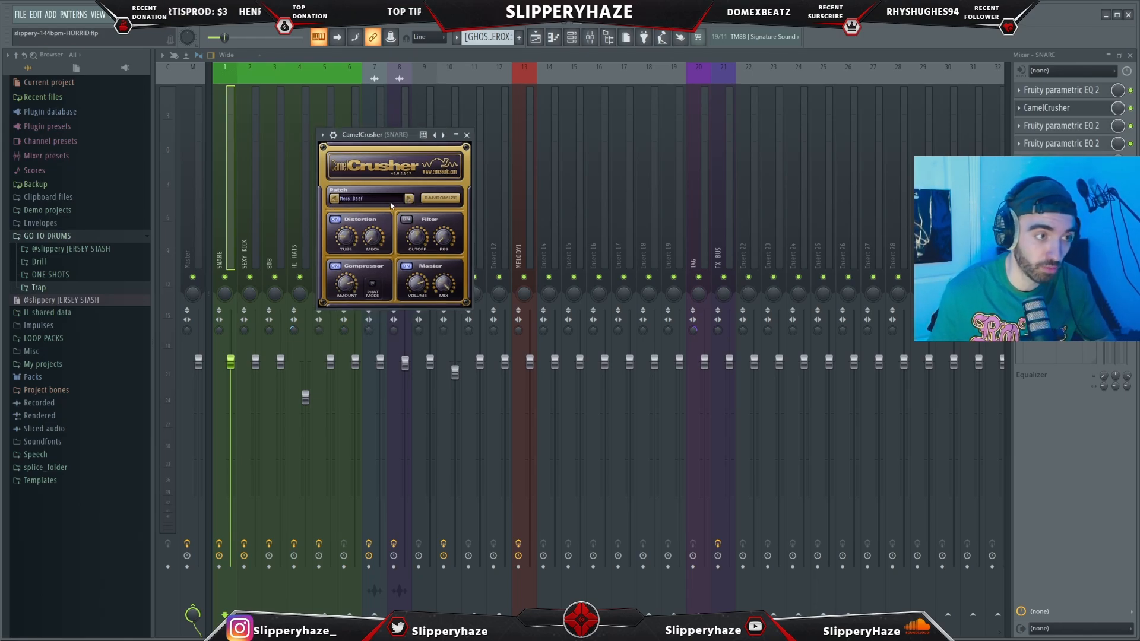
pyautogui.click(468, 136)
# Play the arrangement through bar 17 and check the track levels in the mixer
pyautogui.press('F5')
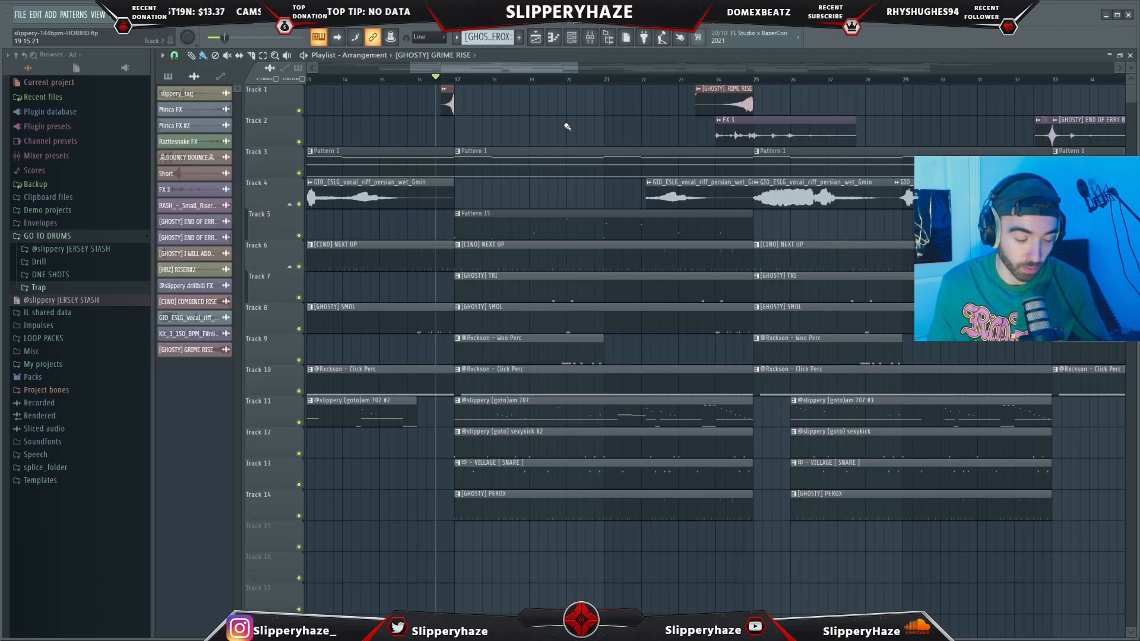
pyautogui.press('space')
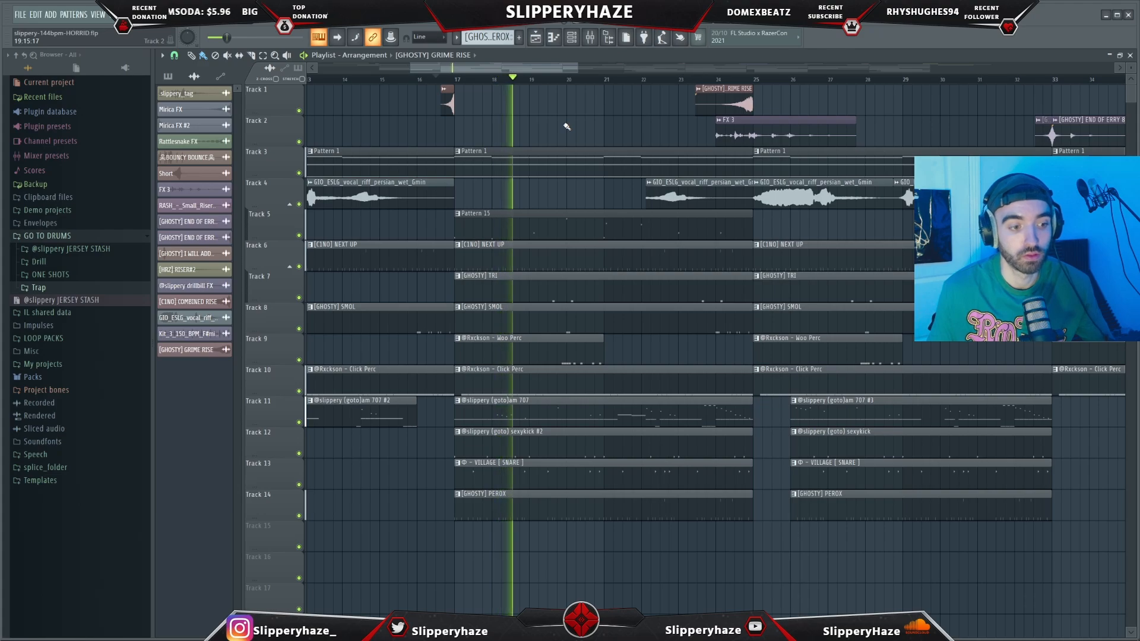
pyautogui.press('F9')
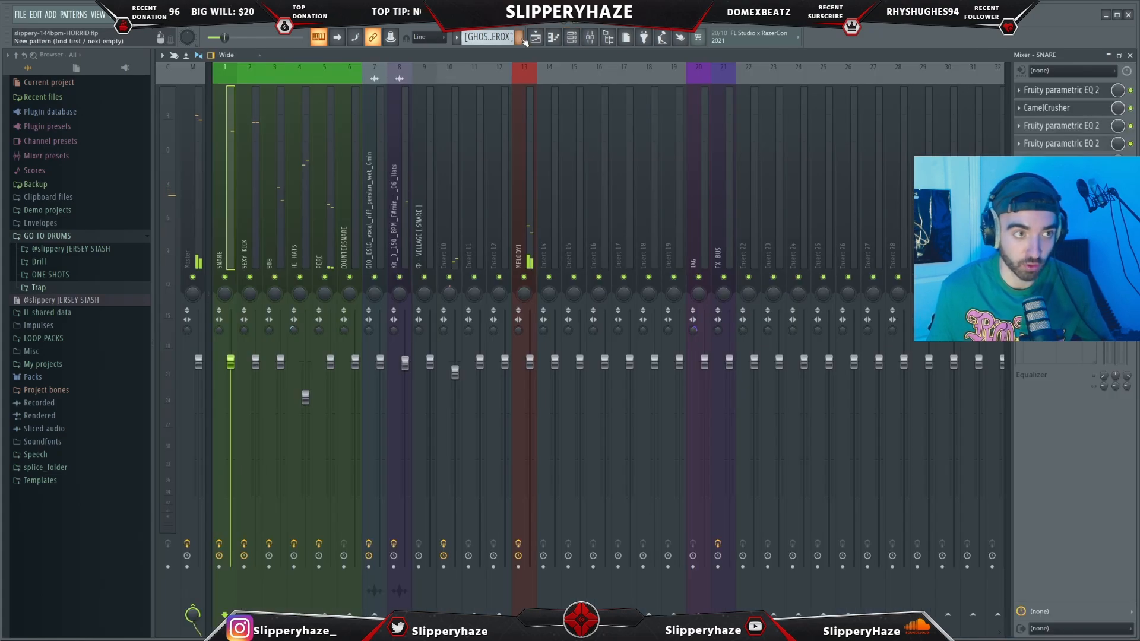
pyautogui.click(535, 38)
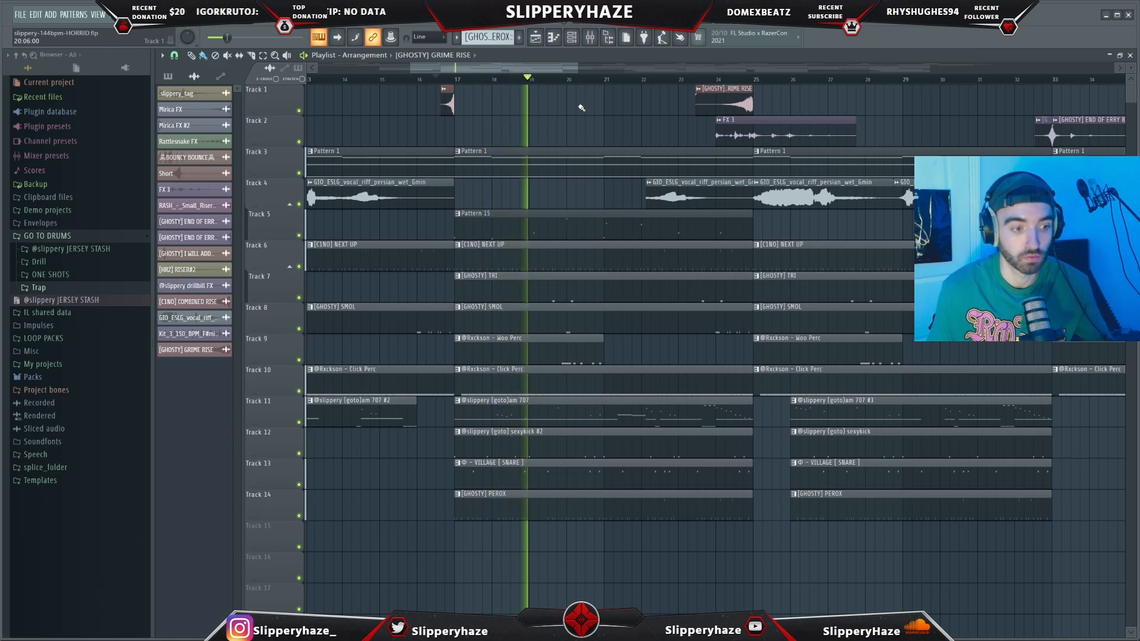
# Open the Vinyl plugin on the MELODY1 mixer track and move its window toward the centre of the mixer
pyautogui.press('F9')
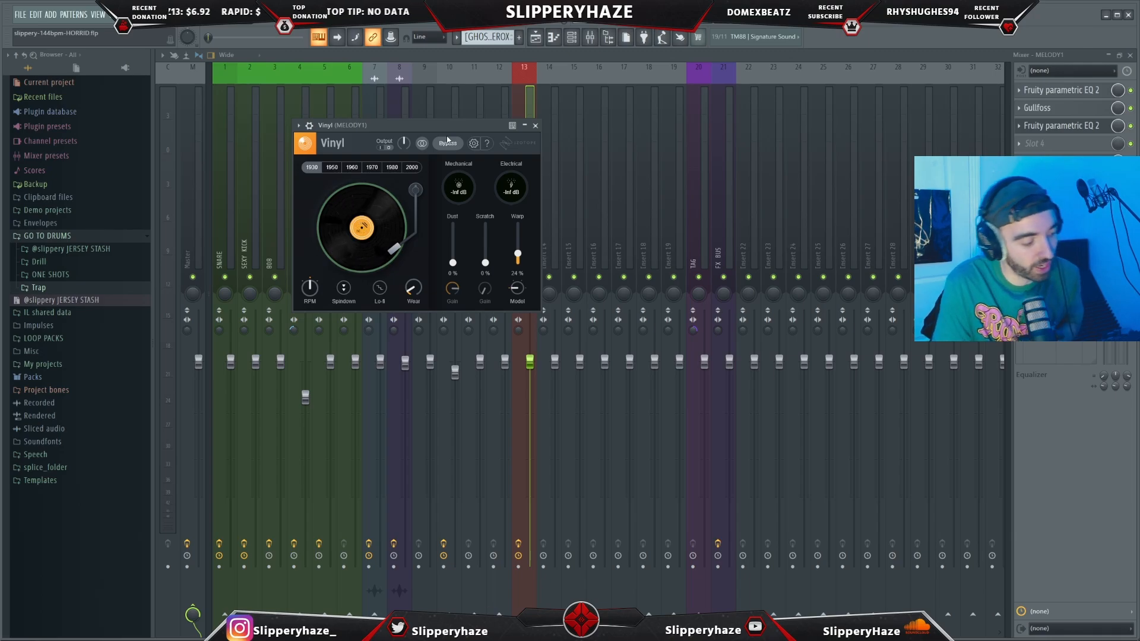
pyautogui.moveTo(404, 125); pyautogui.dragTo(529, 145)
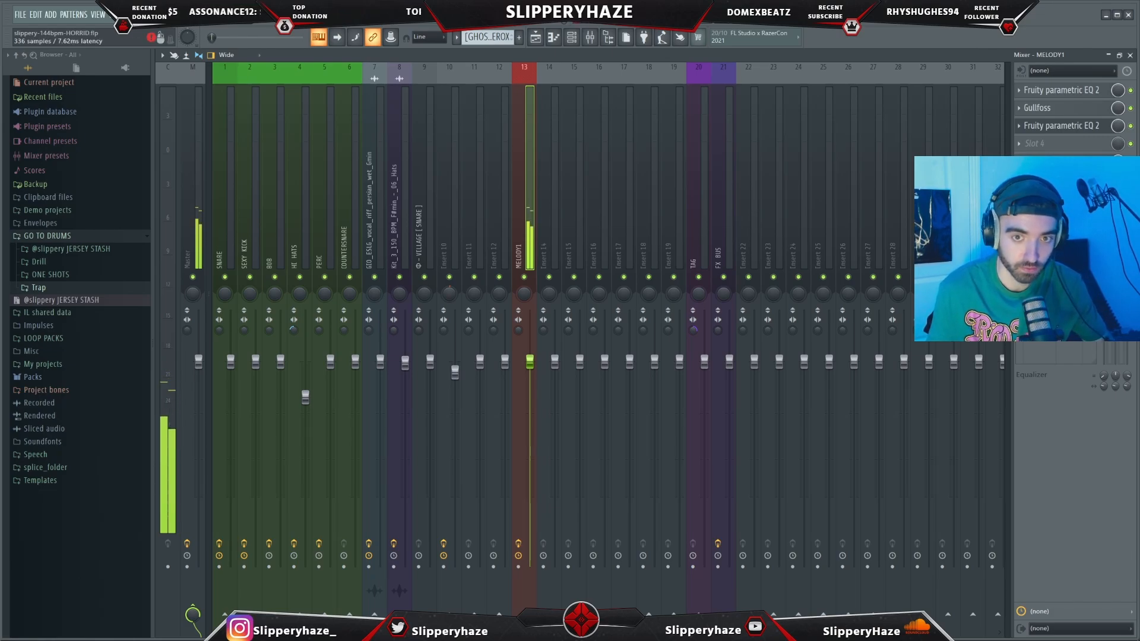
pyautogui.click(1061, 180)
# Audition the melody through Vinyl's 1950, 1960, 1970, 1980 and 2000 settings and return the year to 1930
pyautogui.click(459, 189)
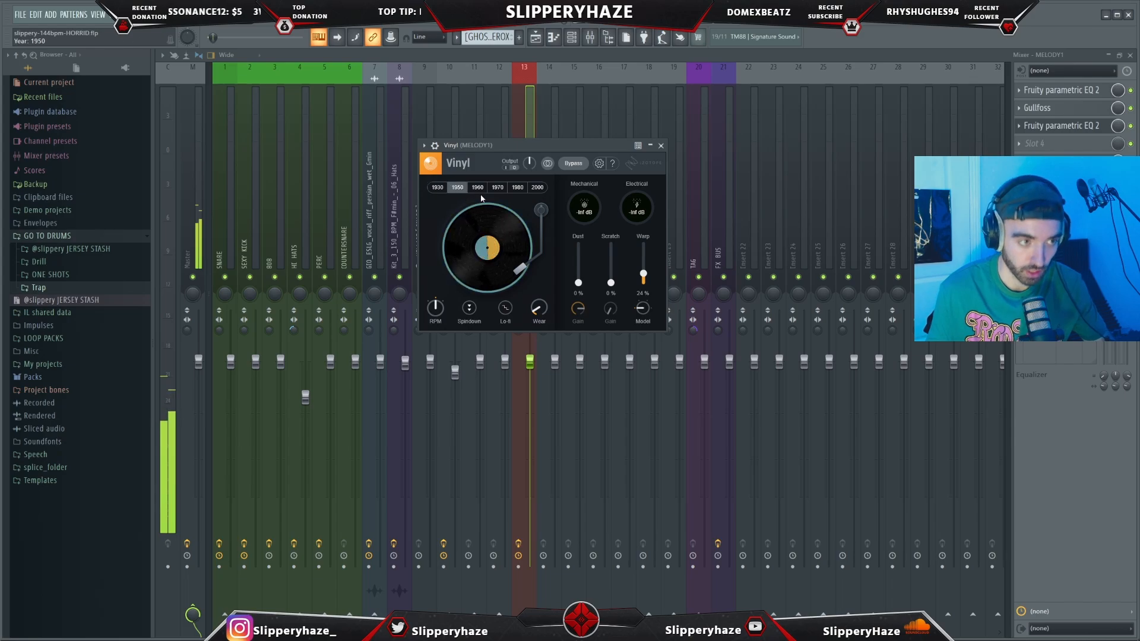
pyautogui.click(479, 189)
pyautogui.click(498, 189)
pyautogui.click(519, 189)
pyautogui.click(537, 189)
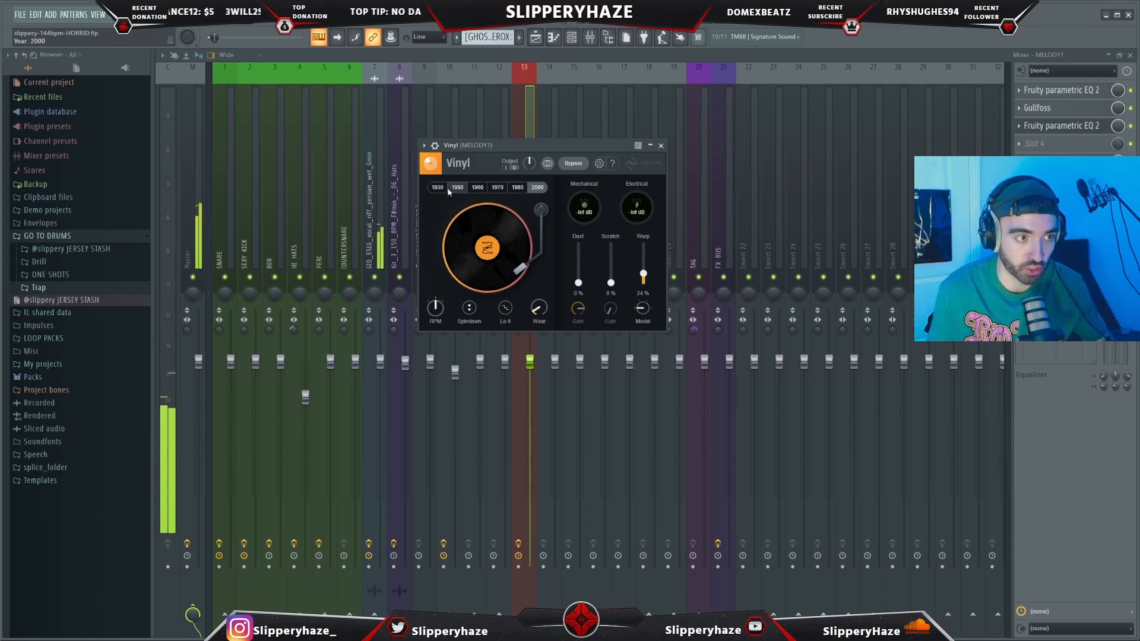
pyautogui.click(443, 188)
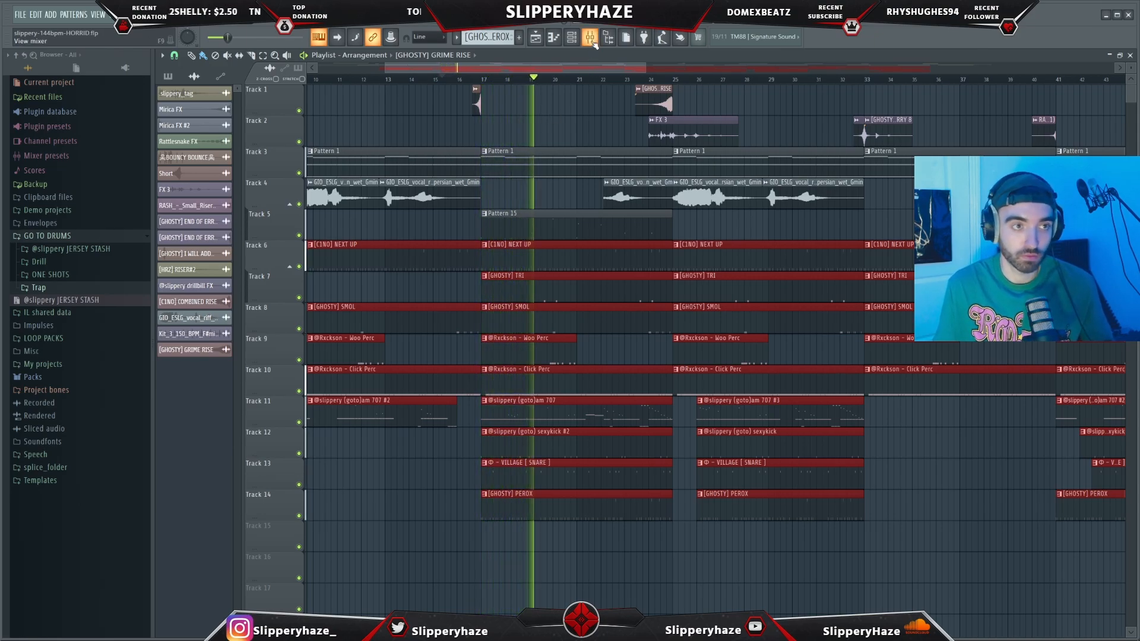
# Stop playback and replay the arrangement from just before bar 17
pyautogui.press('space')
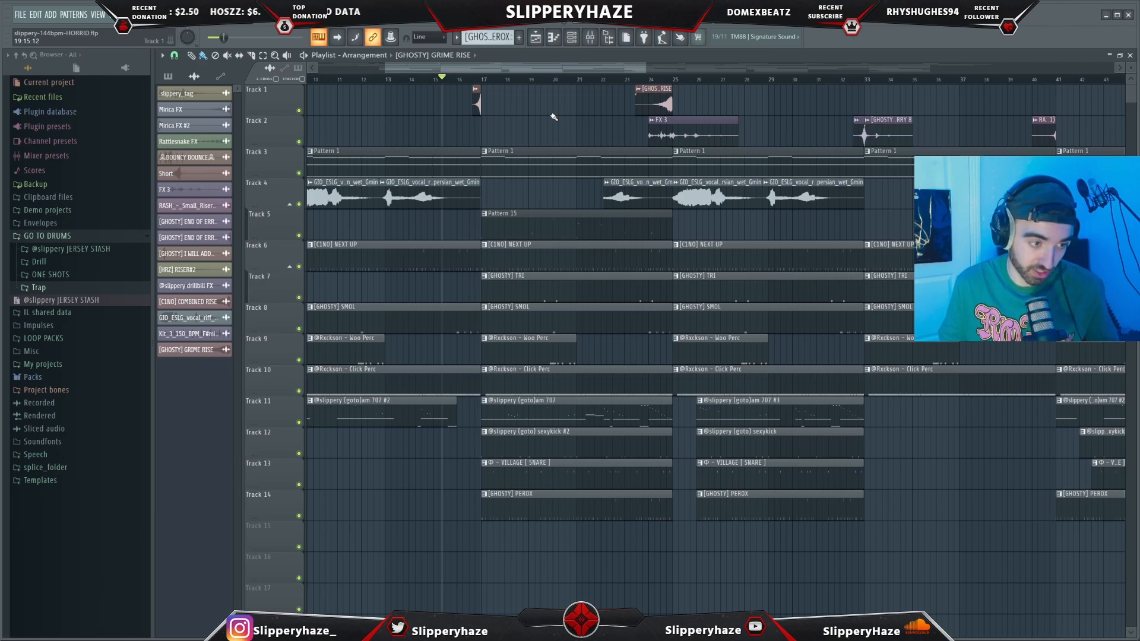
pyautogui.press('space')
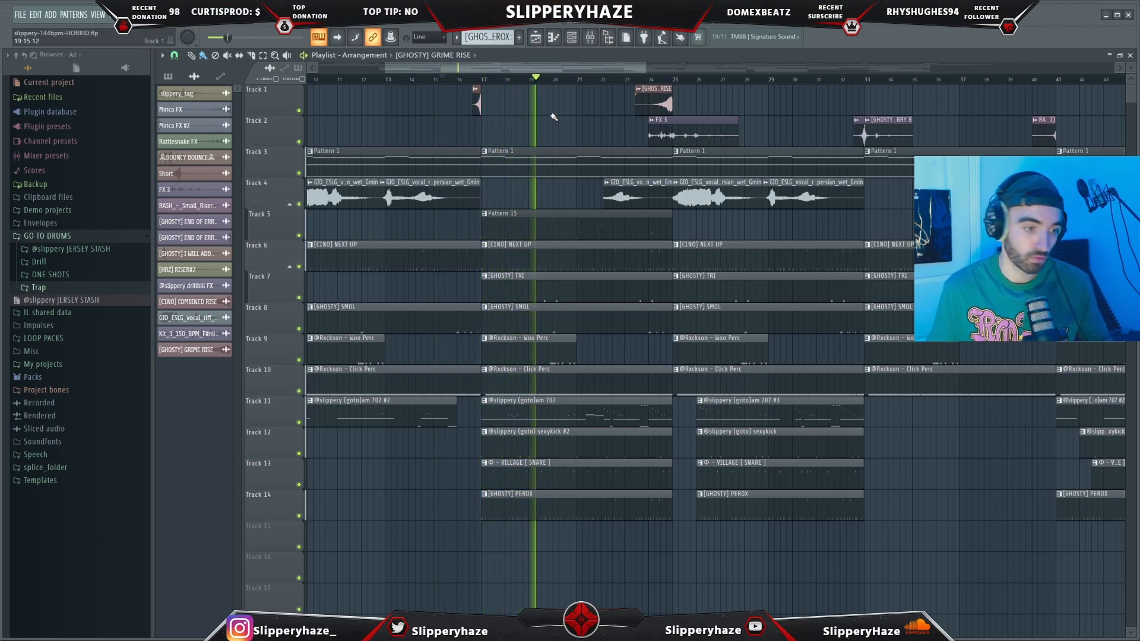
# Set the Safe Bass frequency to 116 Hz in A1StereoControl on the 808 mixer track
pyautogui.press('F9')
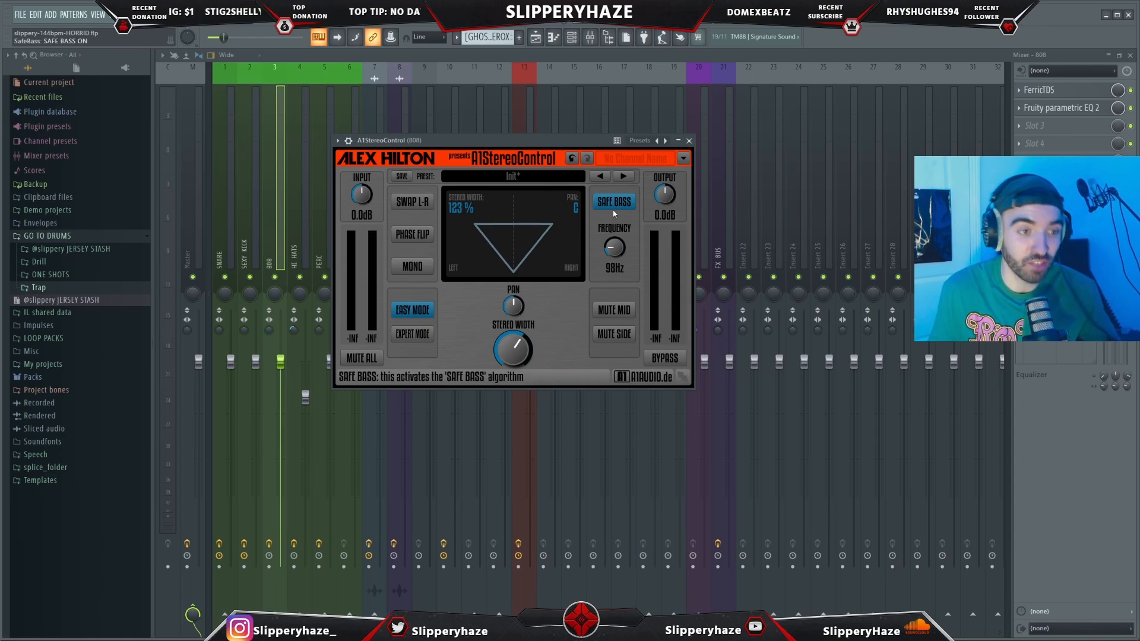
pyautogui.moveTo(616, 259); pyautogui.dragTo(616, 255)
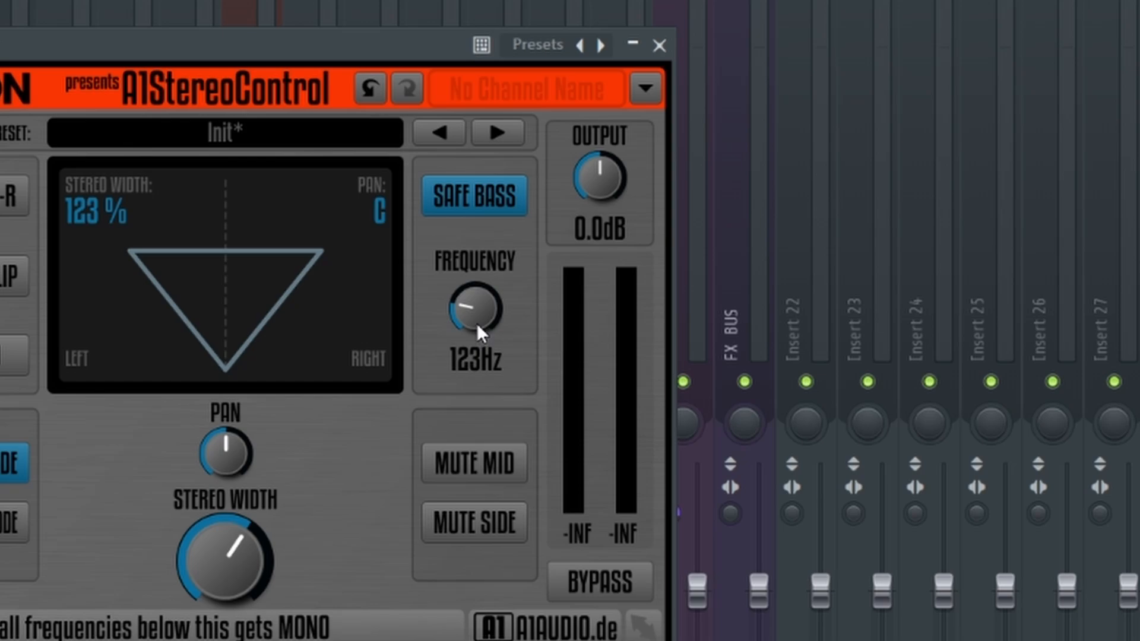
pyautogui.moveTo(480, 334); pyautogui.dragTo(480, 336)
# Adjust the 808's stereo width in A1StereoControl, bringing it down to 101%
pyautogui.moveTo(226, 552); pyautogui.dragTo(225, 565)
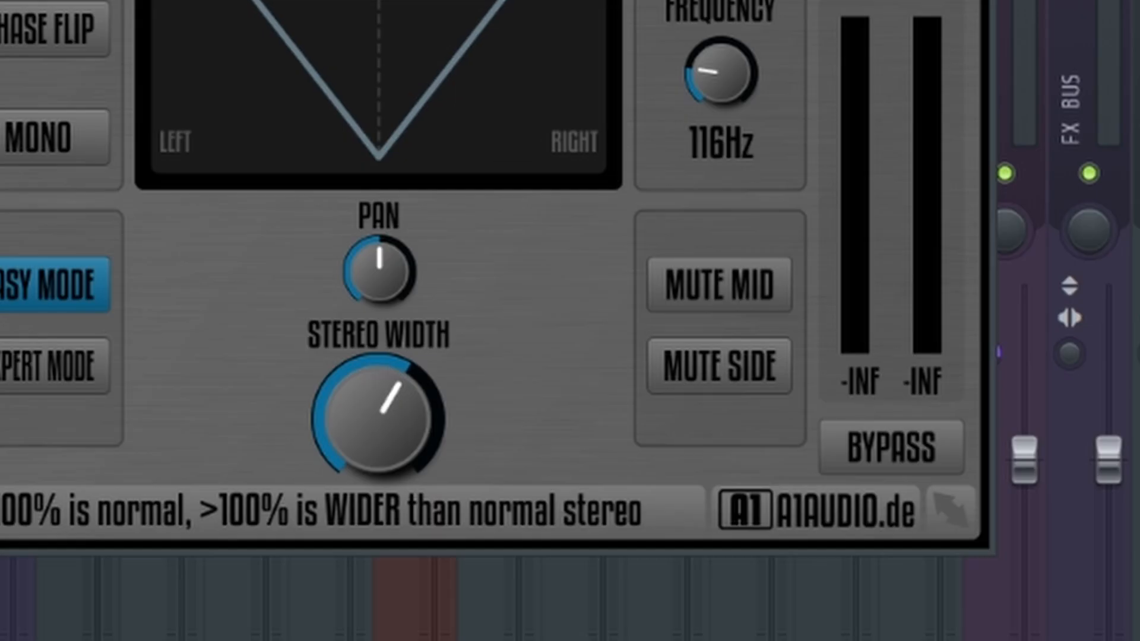
pyautogui.moveTo(379, 419); pyautogui.dragTo(379, 395)
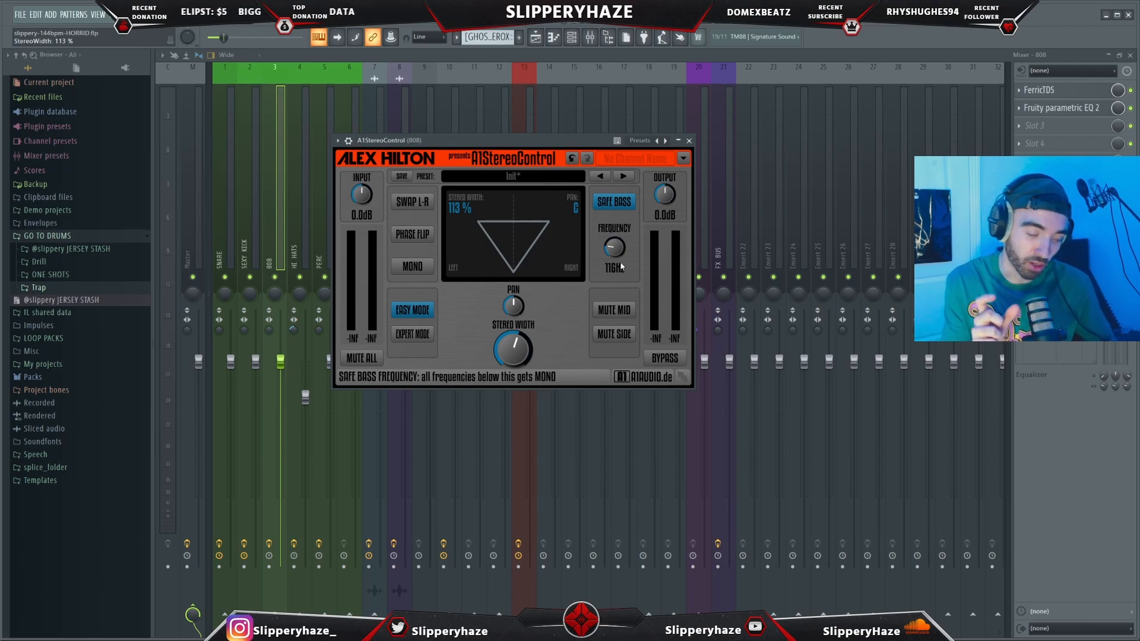
pyautogui.moveTo(513, 351); pyautogui.dragTo(513, 362)
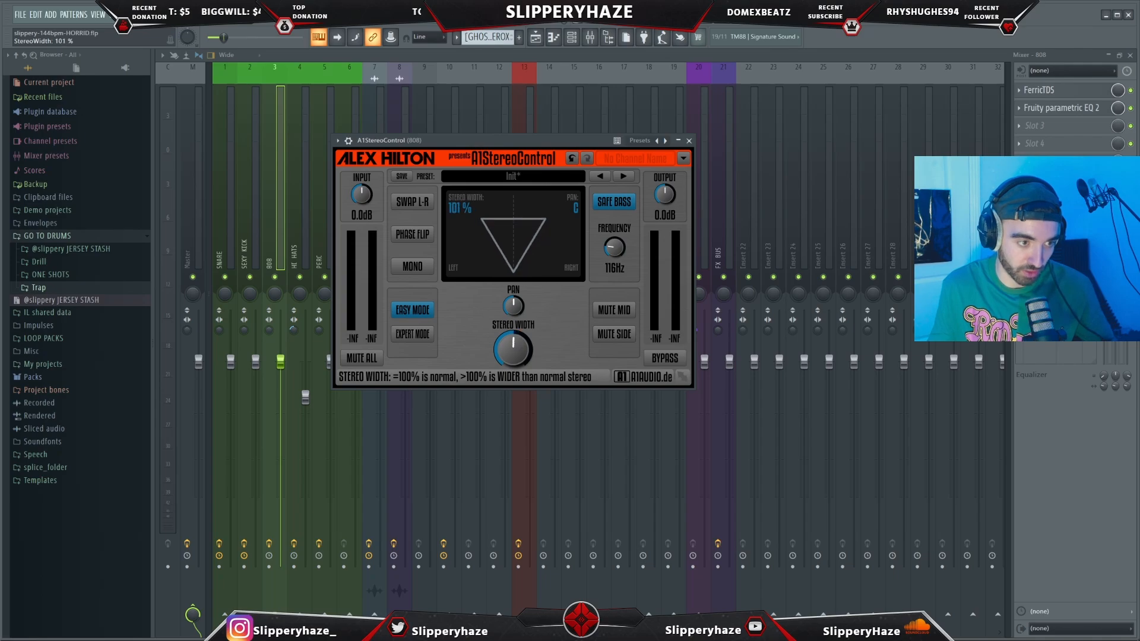
pyautogui.moveTo(513, 362)
pyautogui.mouseDown()
pyautogui.moveTo(509, 395)
pyautogui.moveTo(510, 362)
pyautogui.mouseUp()
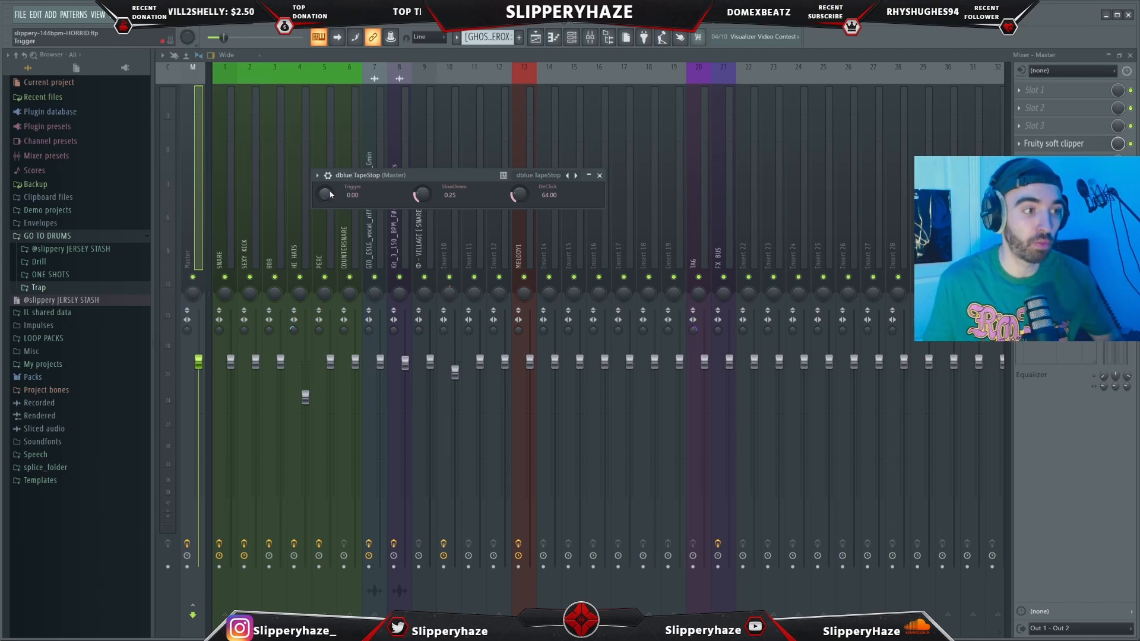
# Create an automation clip for the Trigger parameter of dblue.TapeStop on the Master track
pyautogui.rightClick(333, 193)
pyautogui.click(362, 271)
pyautogui.scroll(2, 603, 125)
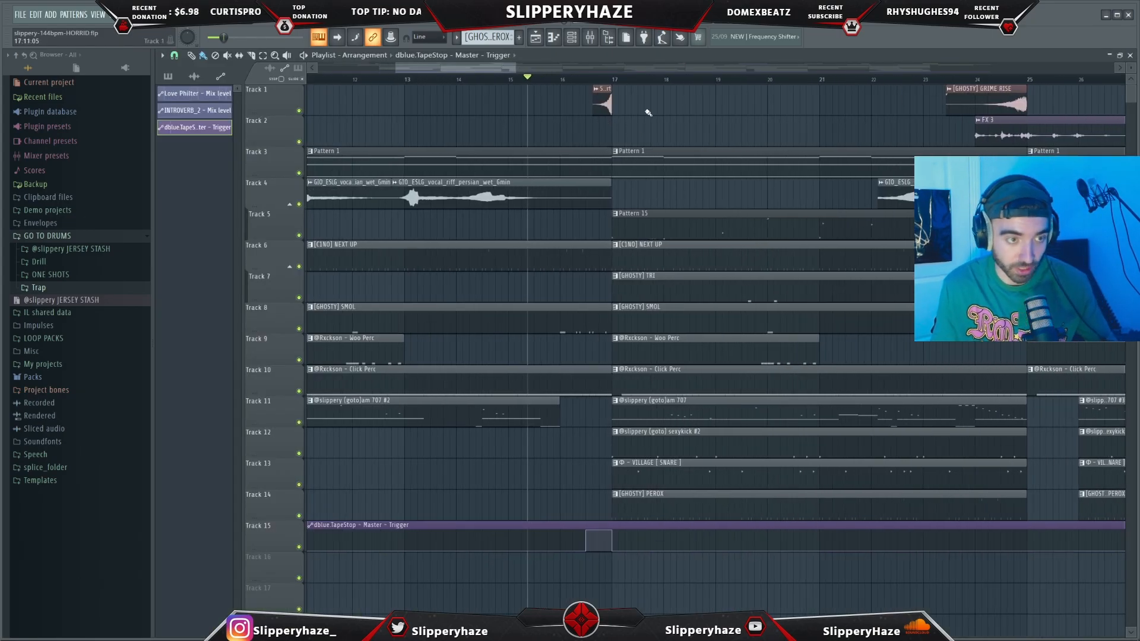
# Play the arrangement through the automated tape stop leading into bar 17
pyautogui.press('space')
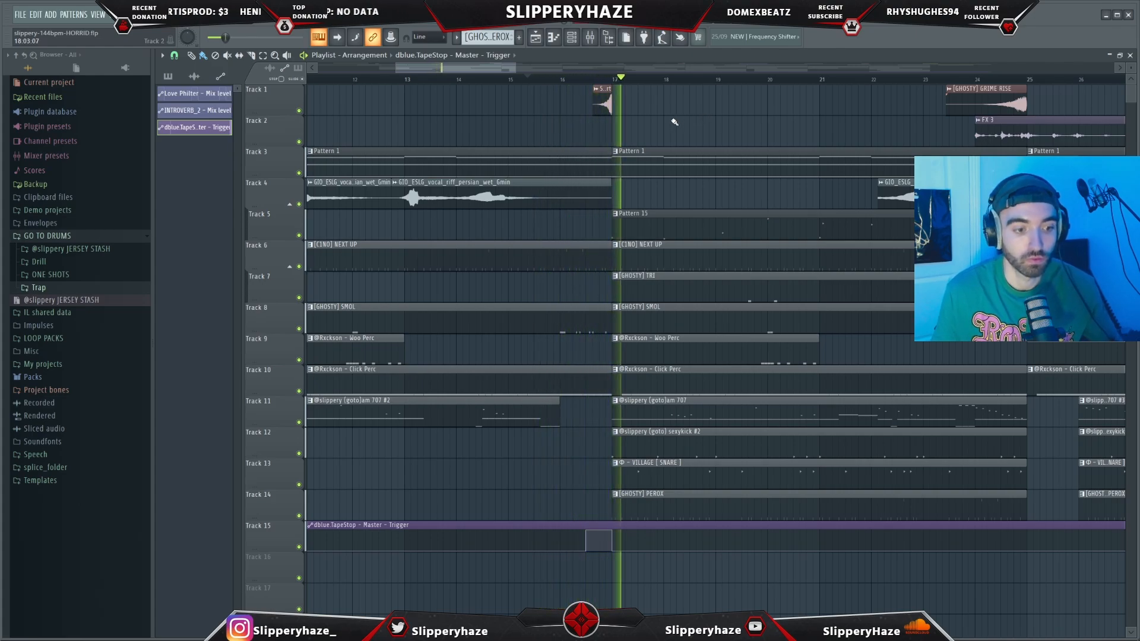
pyautogui.scroll(-2, 673, 120)
# Set the SlowDown of dblue.TapeStop on the Master track to 0.18
pyautogui.press('F9')
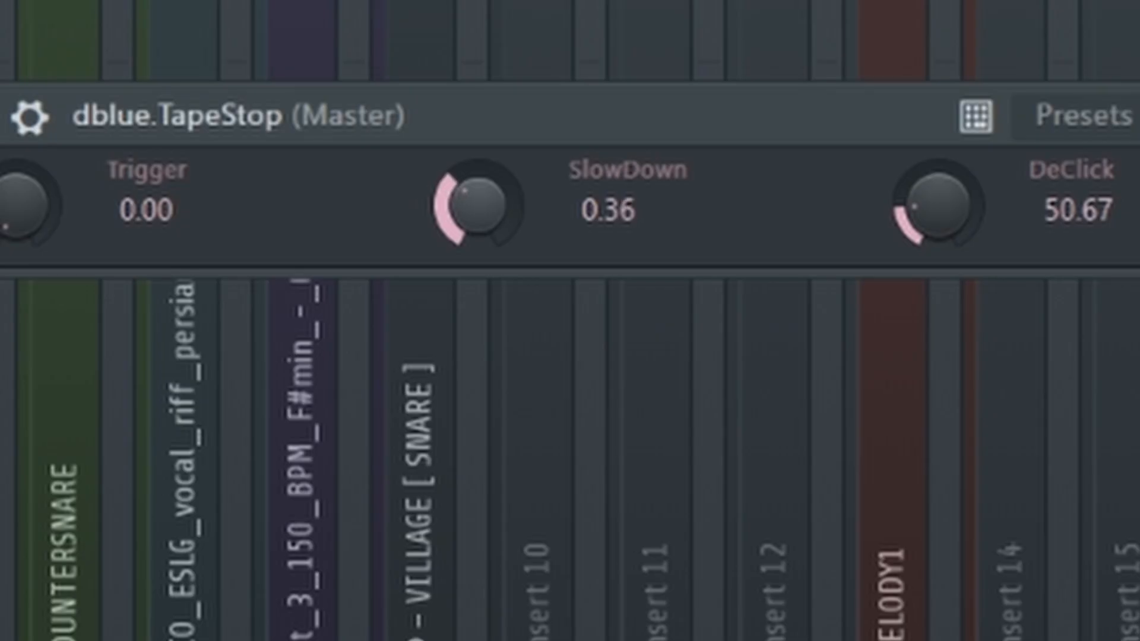
pyautogui.moveTo(478, 205); pyautogui.dragTo(478, 285)
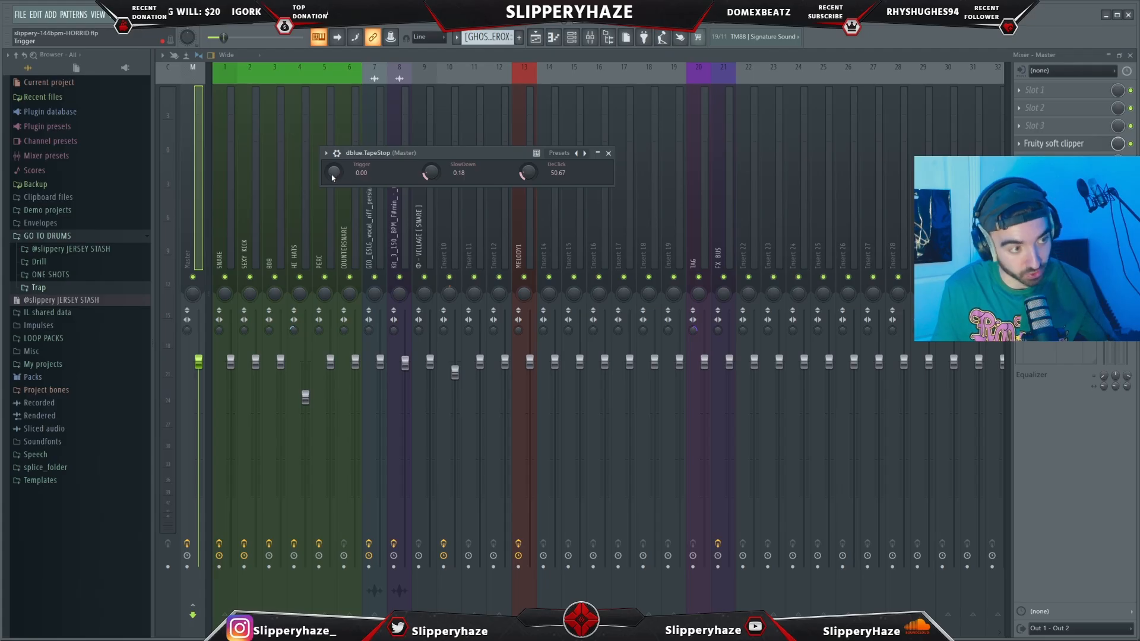